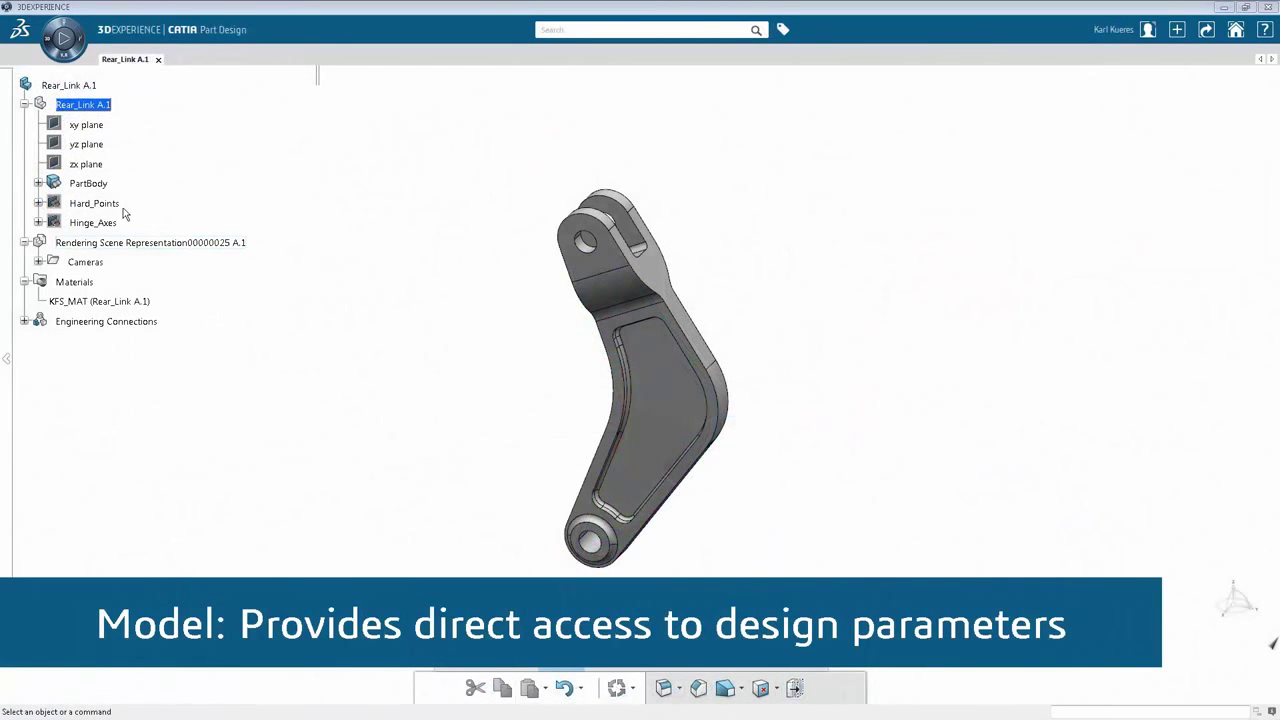
# Step: Try a 2 mm depth for Pocket.3 in the PartBody, set it back to 3 mm and accept the pocket definition
pyautogui.click(38, 183)
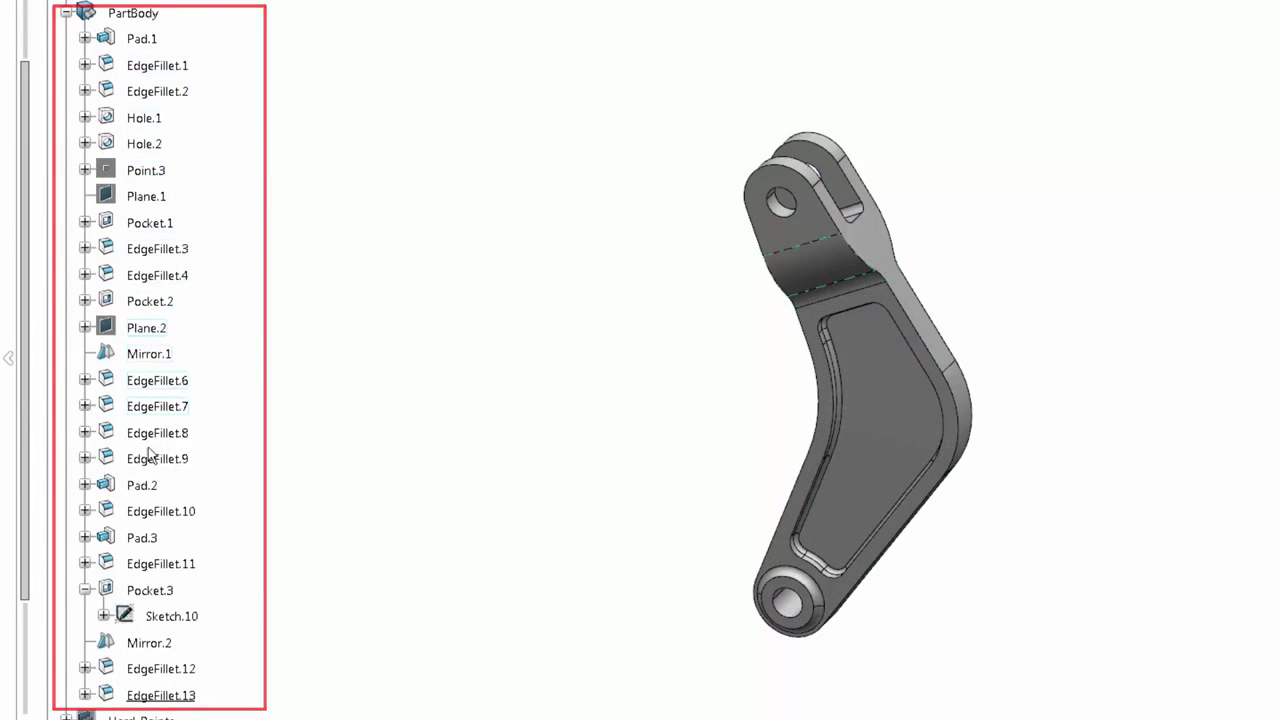
pyautogui.click(168, 591)
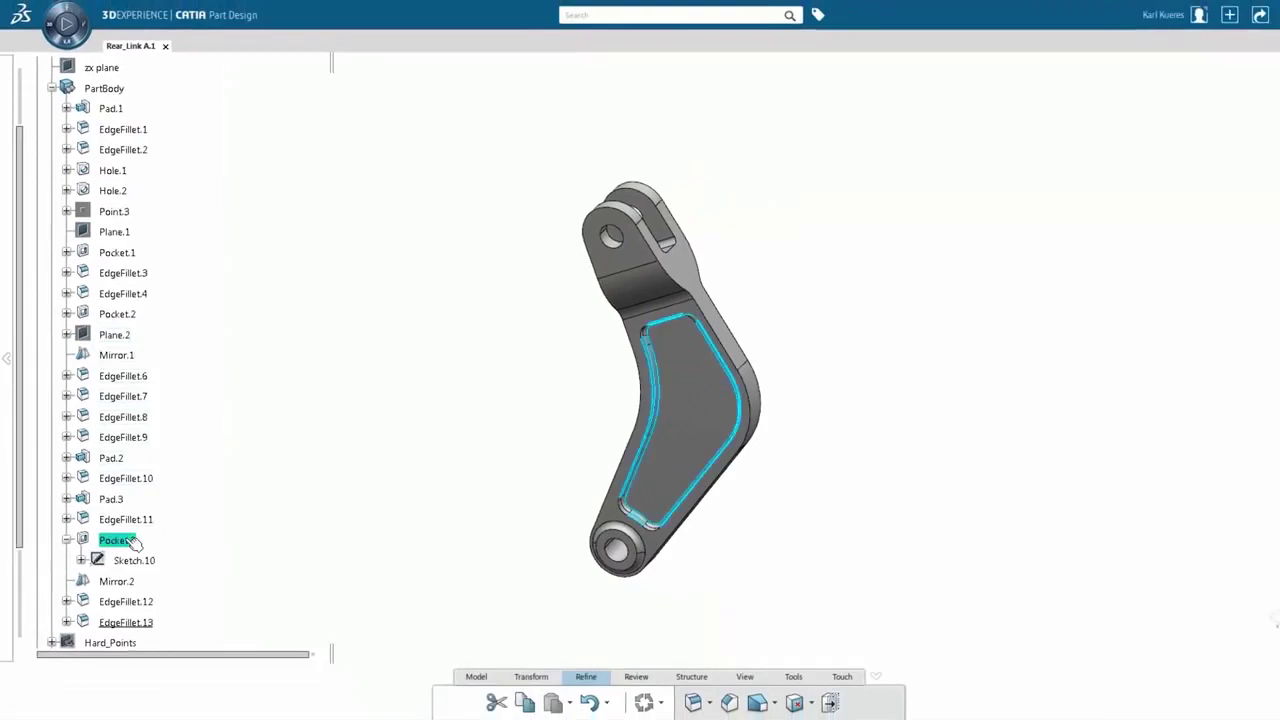
pyautogui.doubleClick(131, 539)
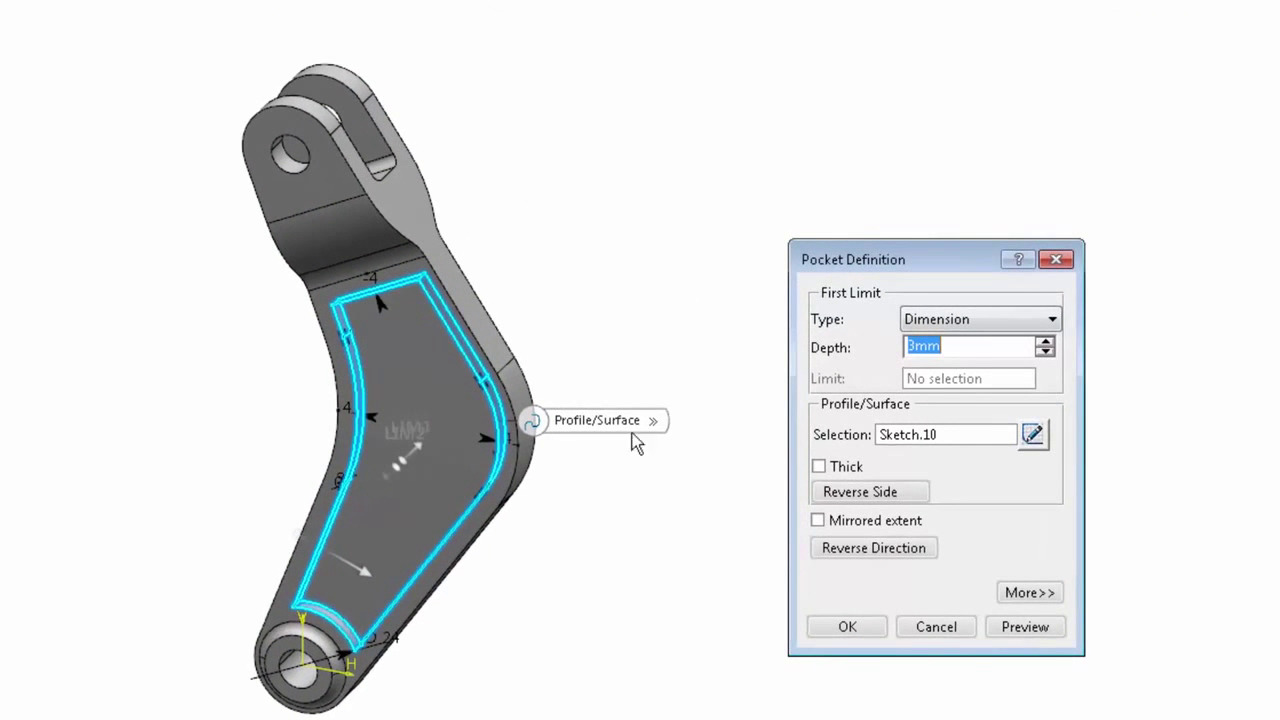
pyautogui.click(1045, 351)
pyautogui.click(1045, 351)
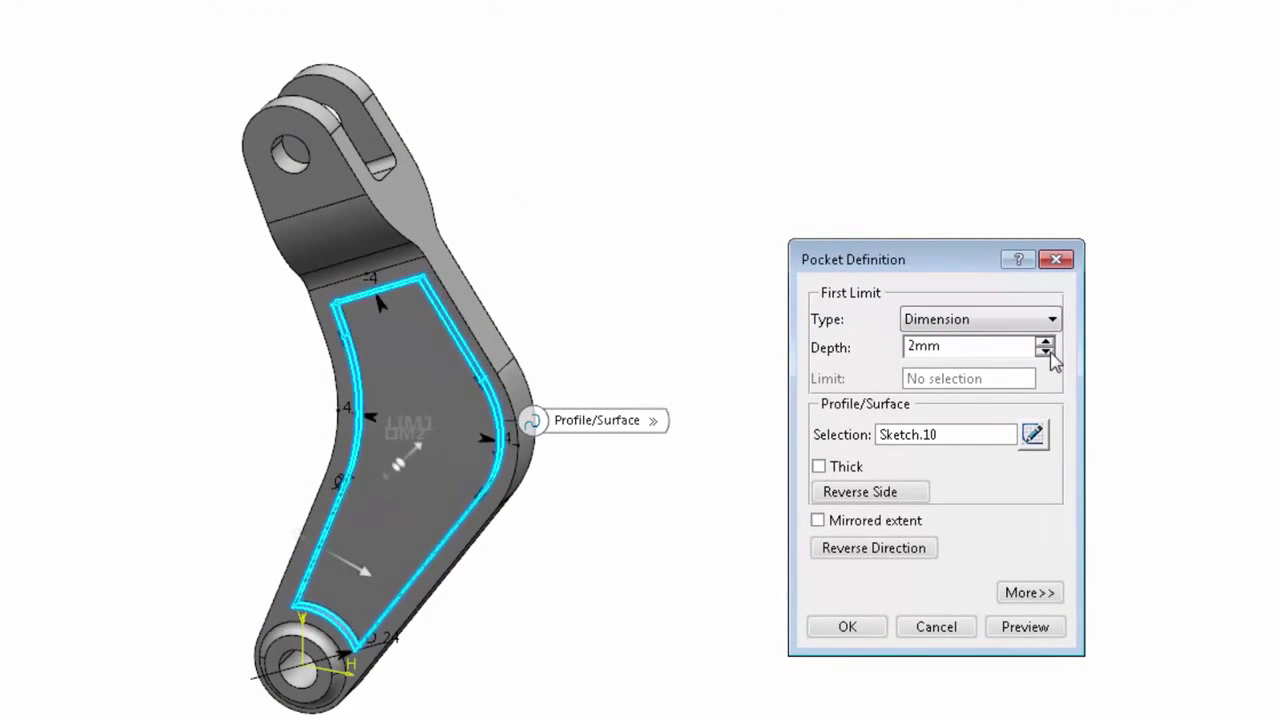
pyautogui.click(1045, 342)
pyautogui.click(1045, 342)
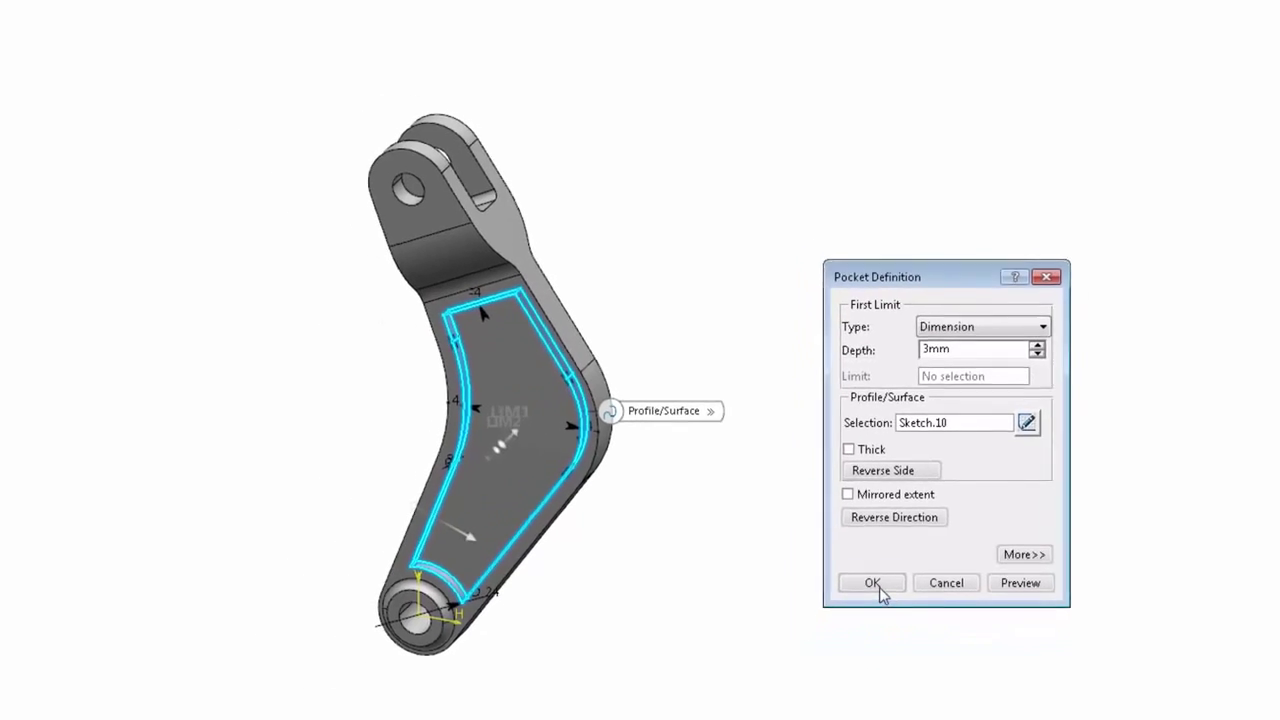
pyautogui.click(847, 627)
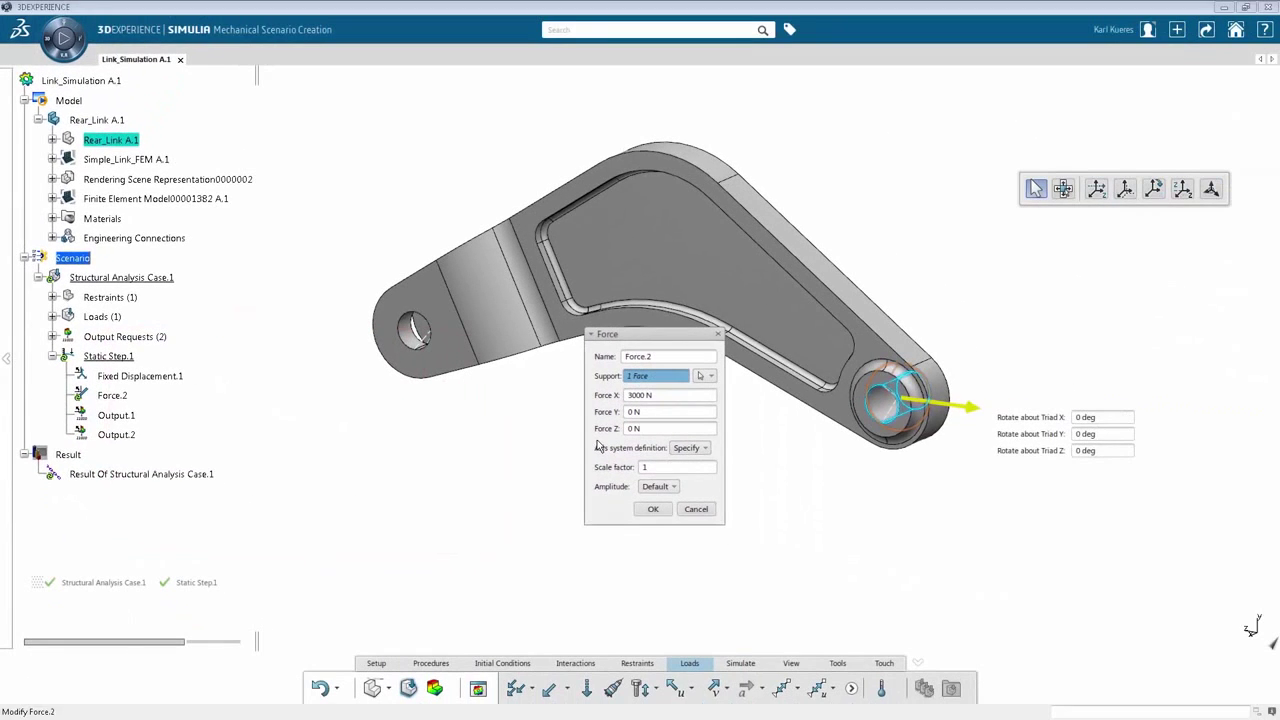
pyautogui.moveTo(930, 432)
pyautogui.mouseDown()
pyautogui.moveTo(922, 420)
pyautogui.moveTo(926, 452)
pyautogui.mouseUp()
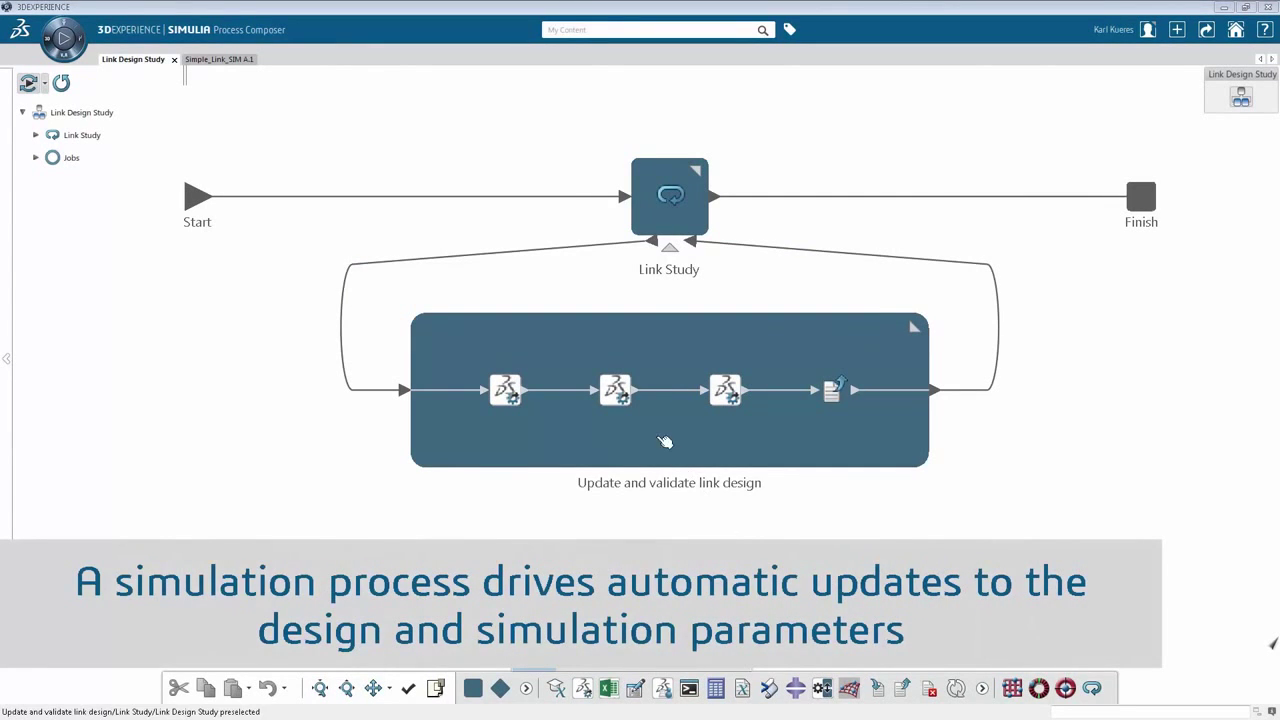
# Step: Examine the Run Sim activity's pre-execute parameter mapping for DOE_Rear_Link A.1 and pick the pocket on the link model
pyautogui.click(617, 390)
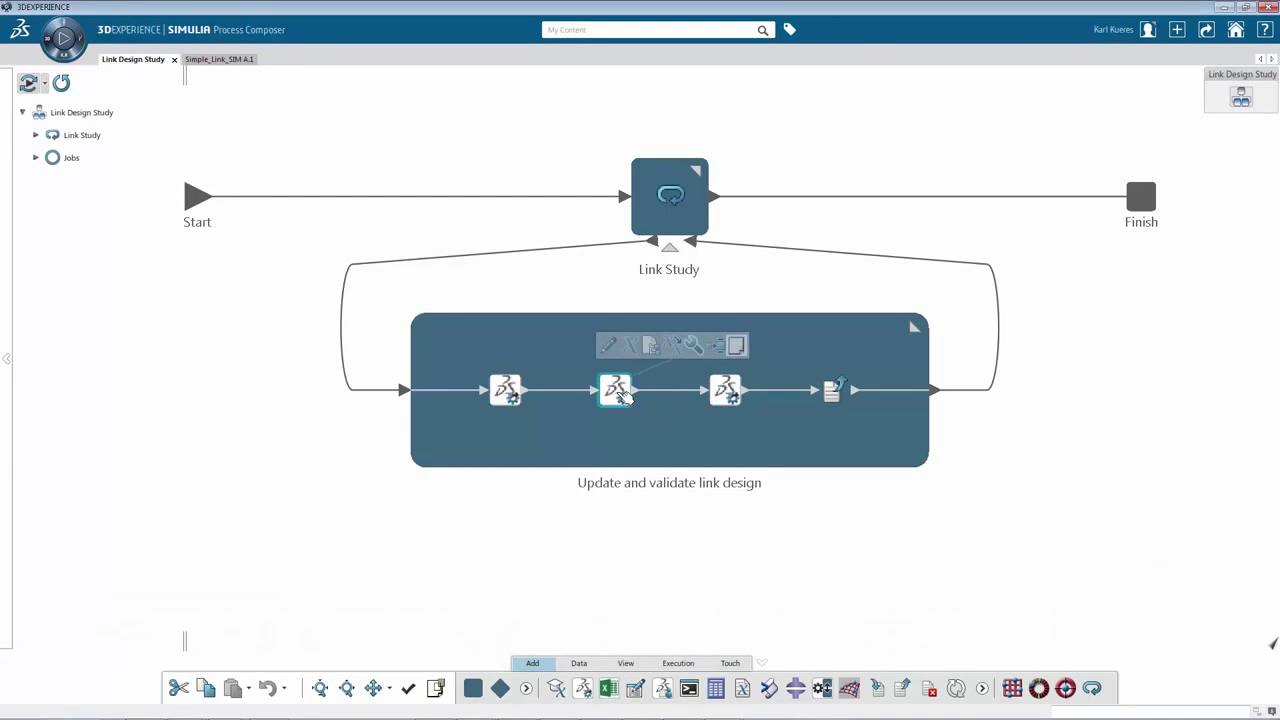
pyautogui.doubleClick(617, 390)
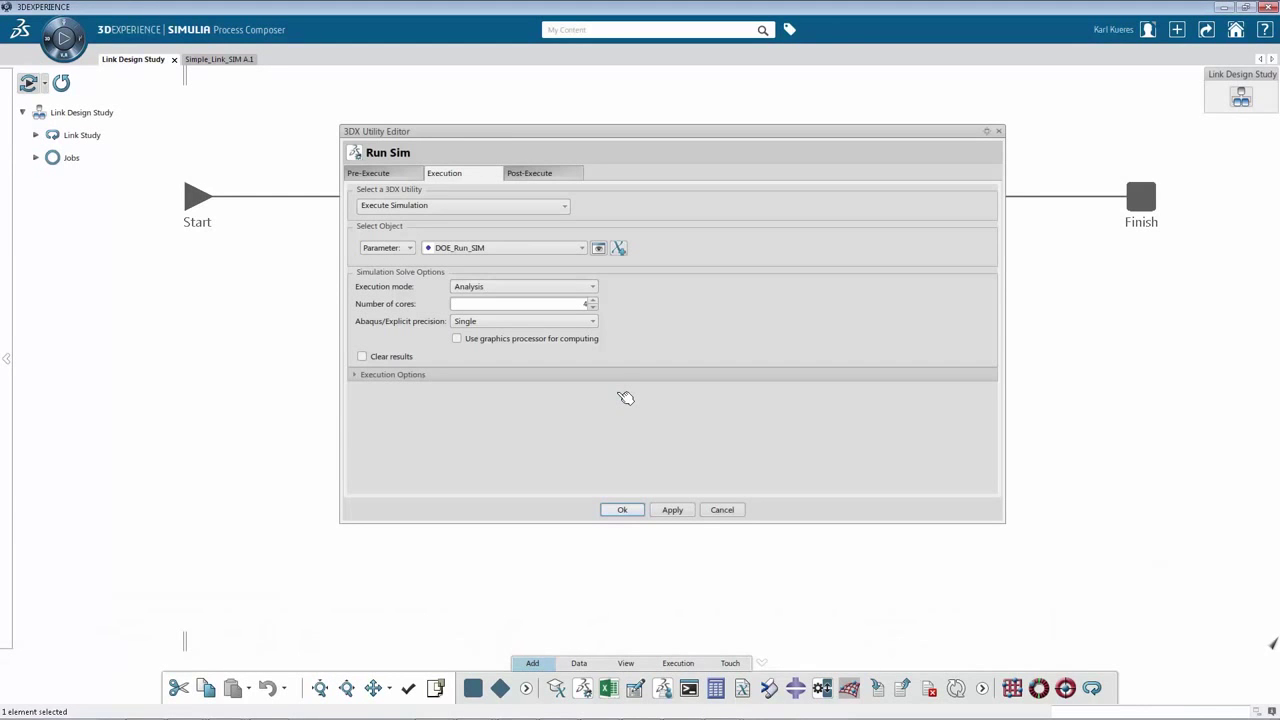
pyautogui.click(370, 173)
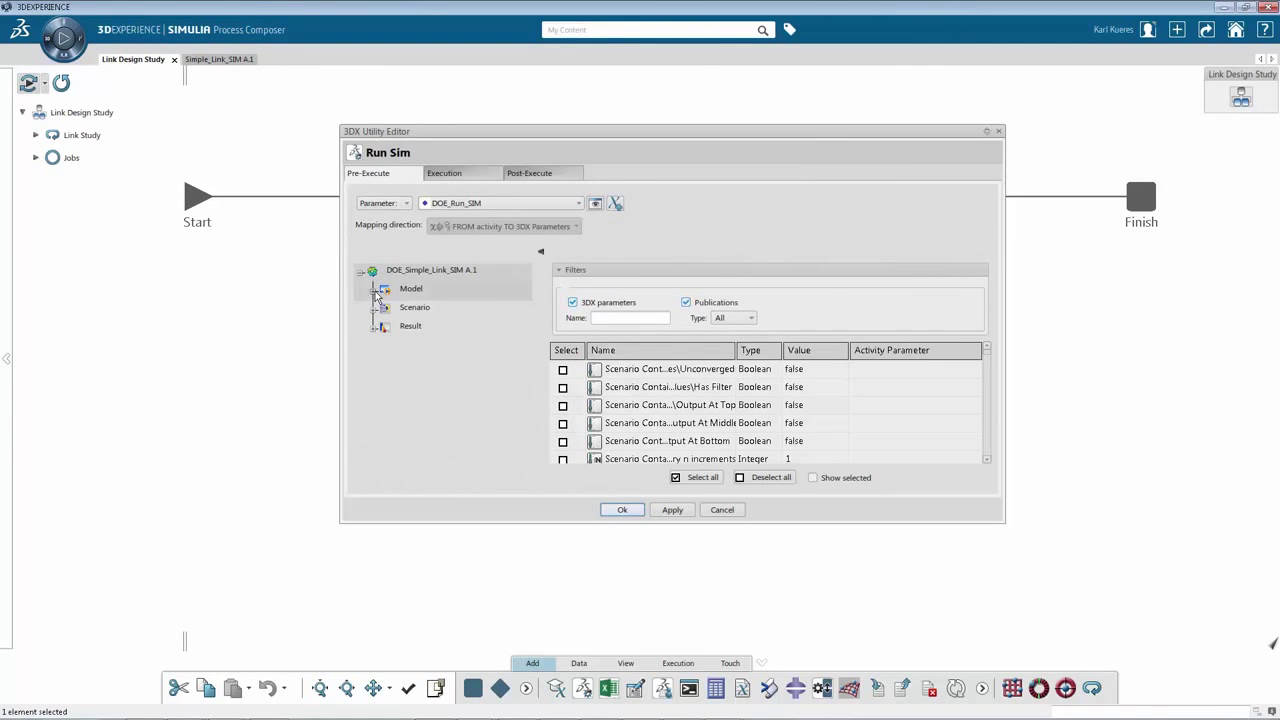
pyautogui.click(376, 291)
pyautogui.click(388, 310)
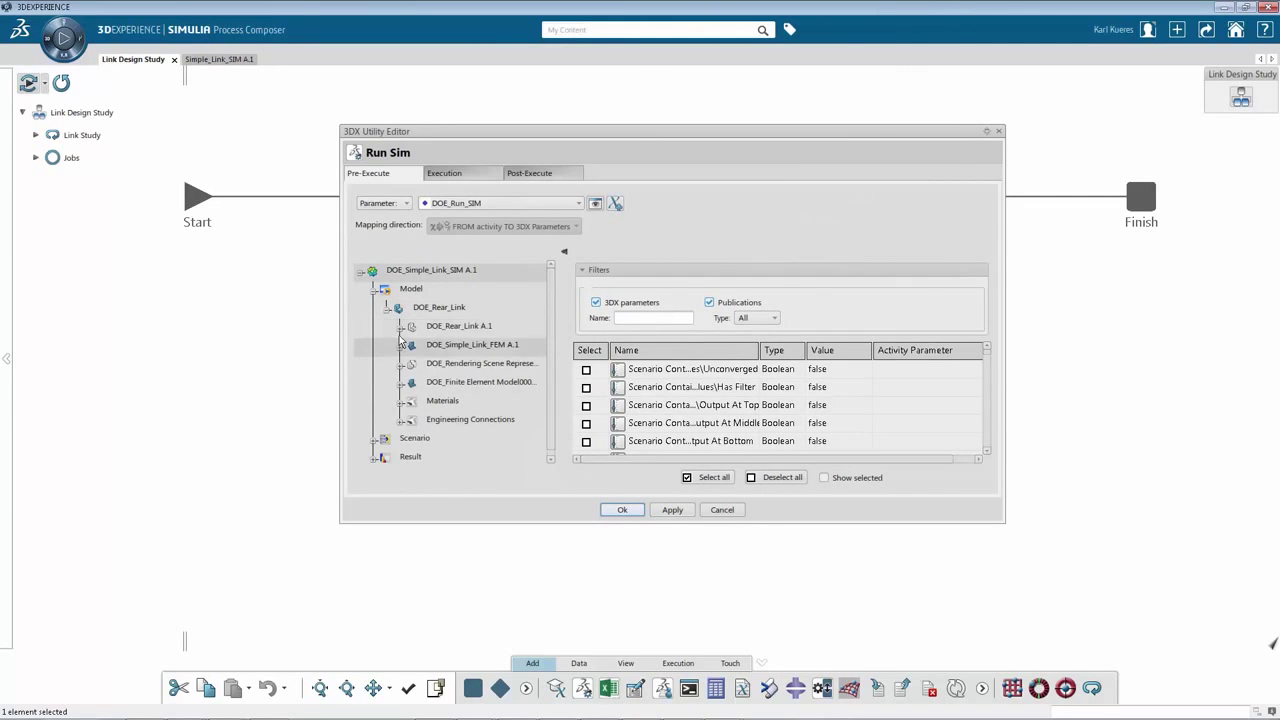
pyautogui.click(399, 327)
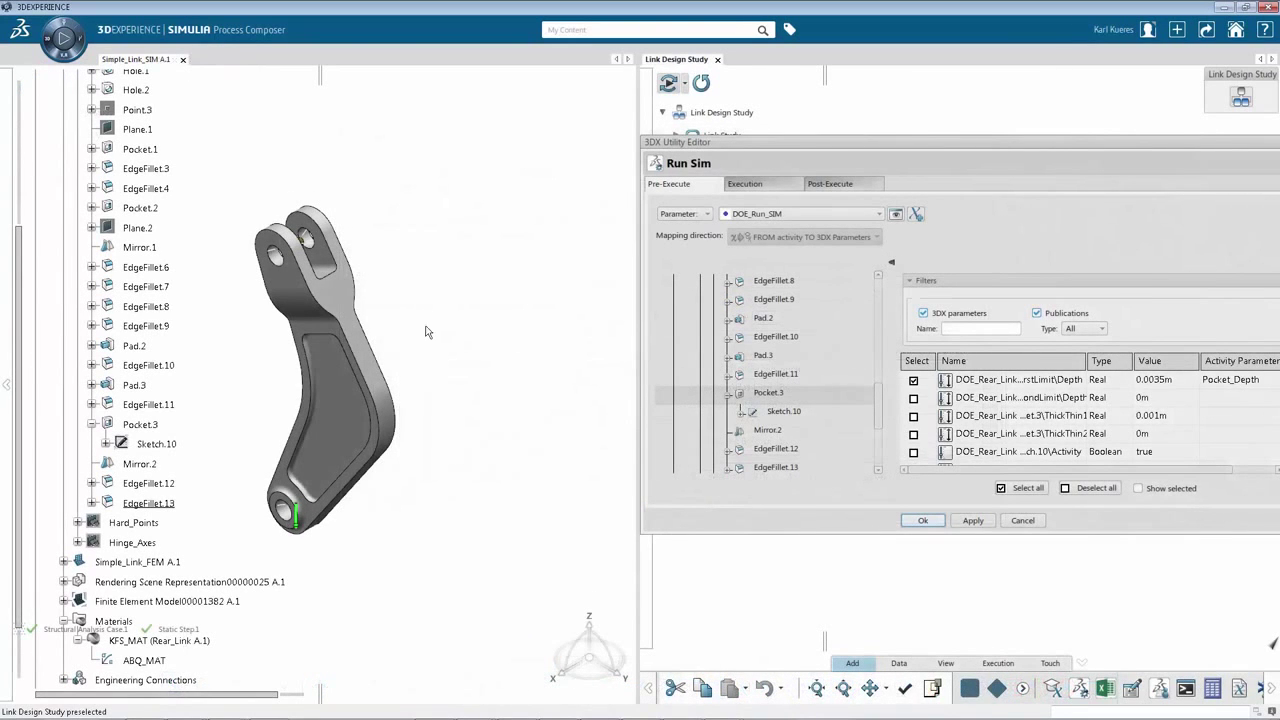
pyautogui.click(330, 350)
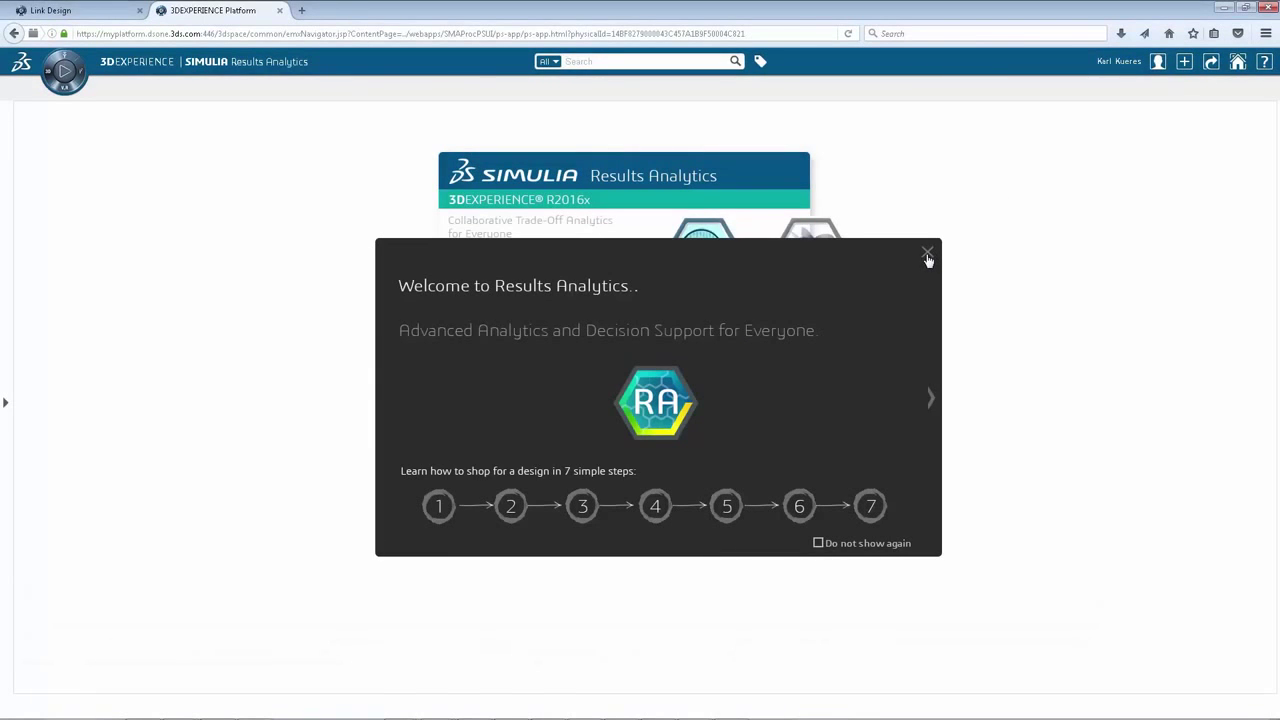
# Step: Dismiss the Results Analytics welcome window and import the Maximum Displacement and Maximum von Mises stress requirements into the parameter definitions
pyautogui.click(928, 257)
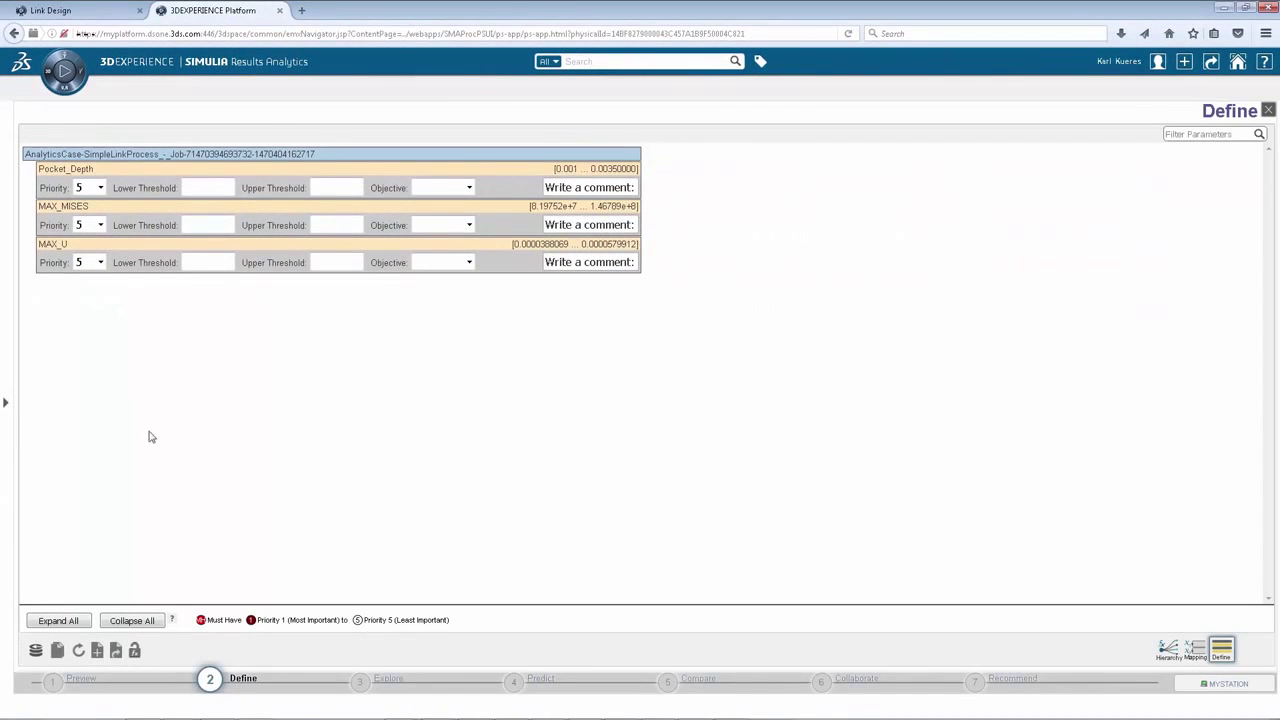
pyautogui.click(116, 650)
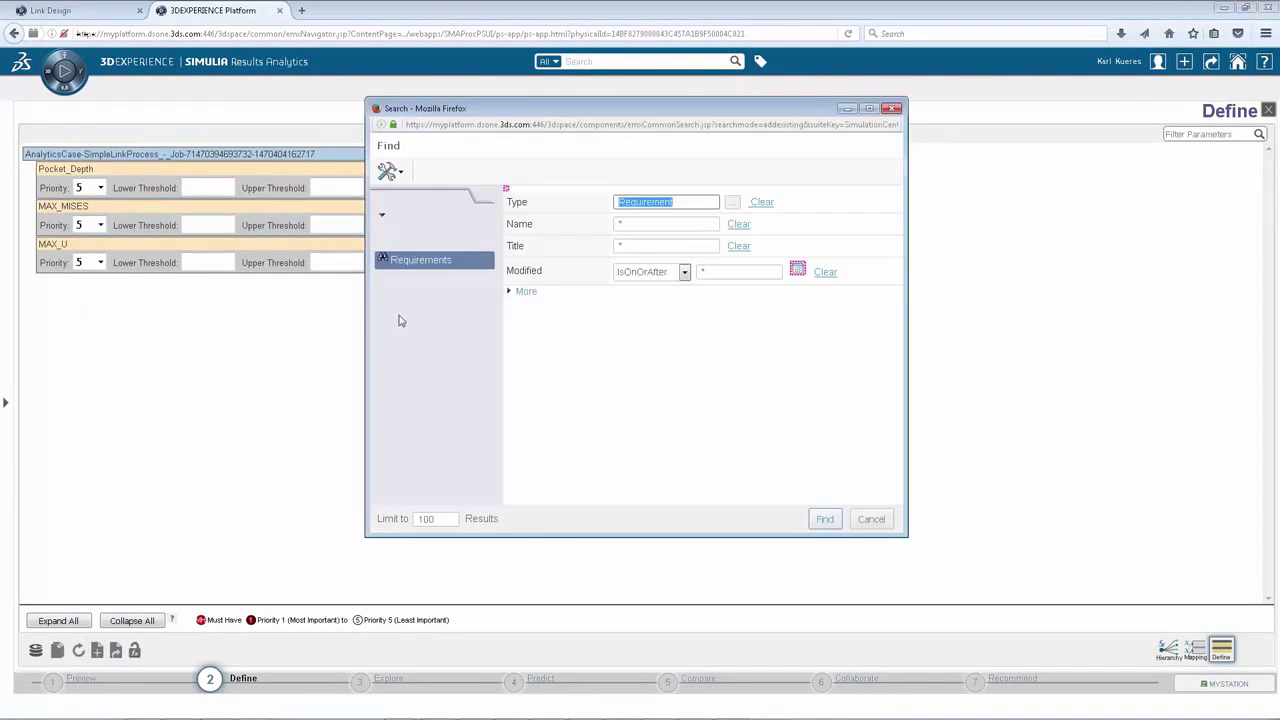
pyautogui.click(824, 520)
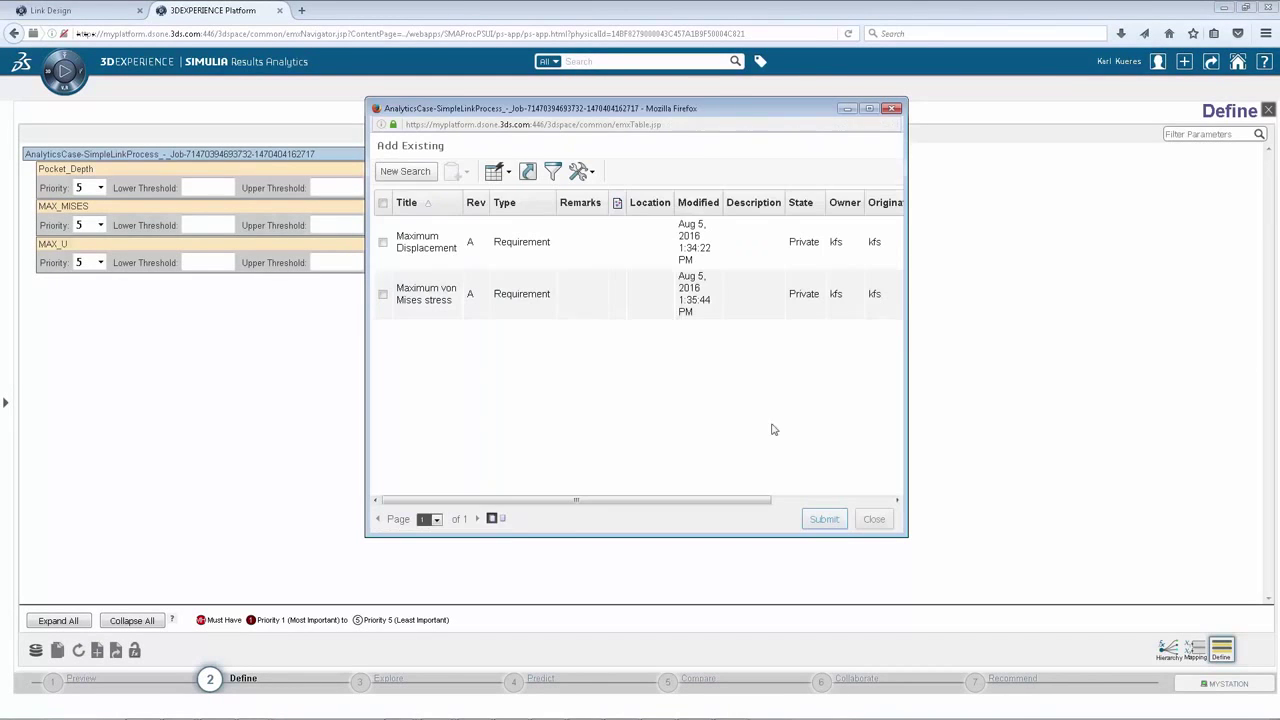
pyautogui.click(826, 519)
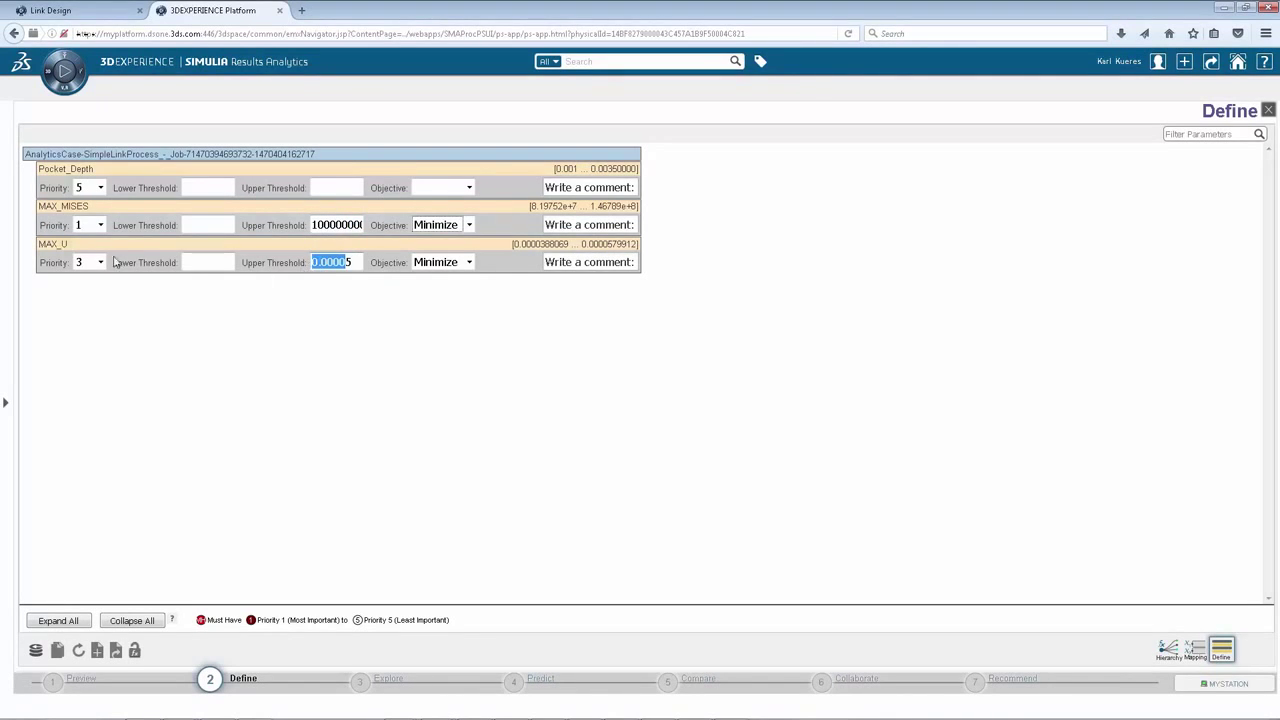
# Step: Set the priority and the objective of the Pocket_Depth parameter
pyautogui.click(157, 339)
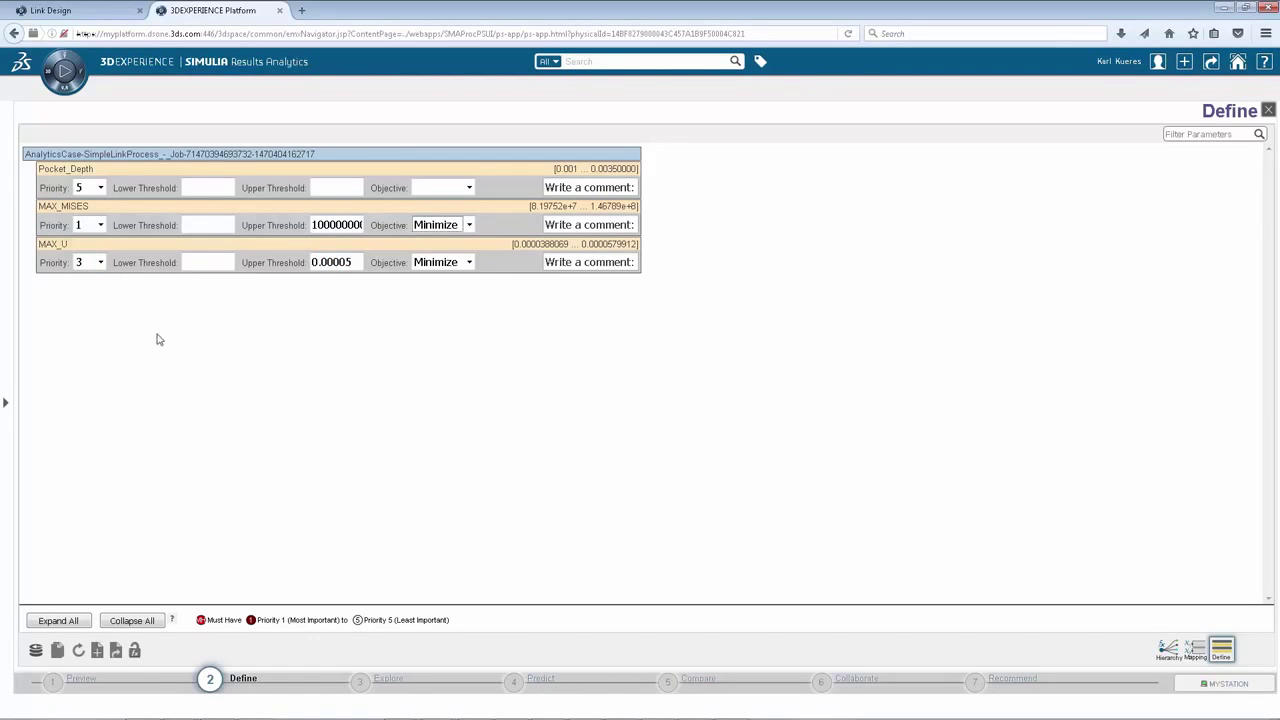
pyautogui.click(101, 189)
pyautogui.click(96, 219)
pyautogui.click(449, 191)
pyautogui.click(452, 229)
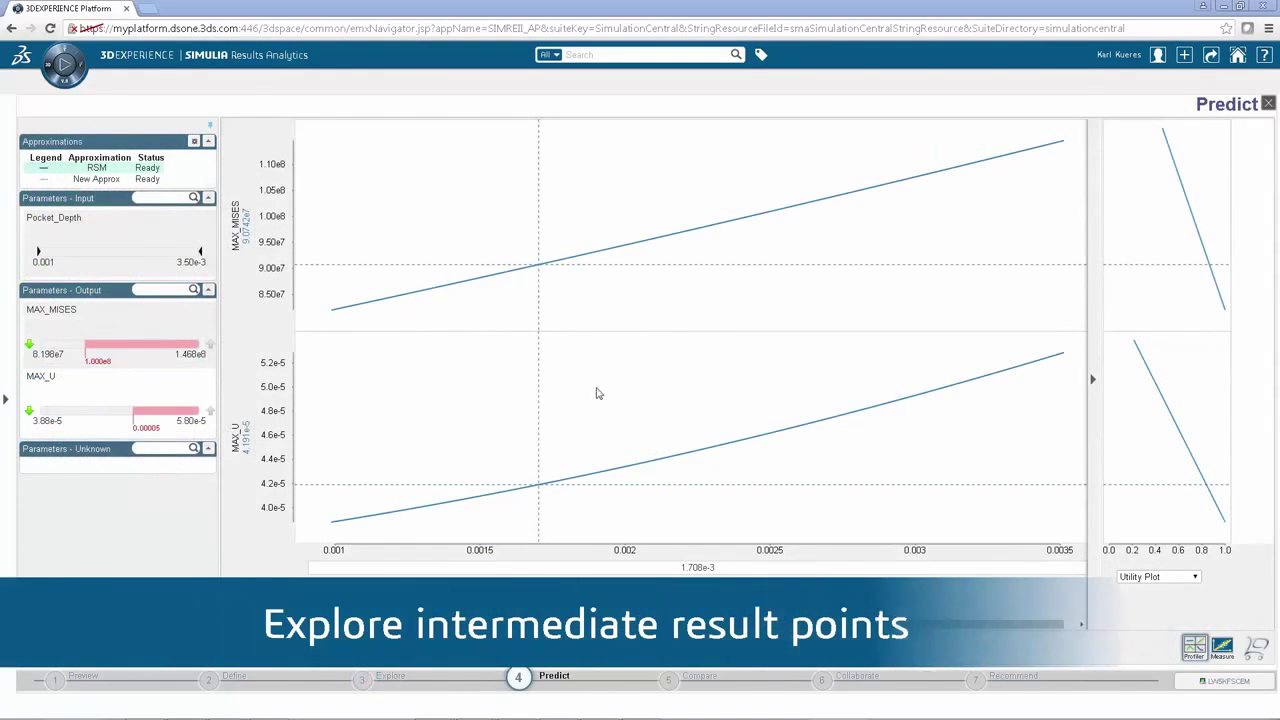
# Step: Explore predicted MAX_MISES and MAX_U by moving the Pocket_Depth marker to about 1.74e-3, 2.30e-3 and slightly beyond
pyautogui.moveTo(538, 381); pyautogui.dragTo(549, 383)
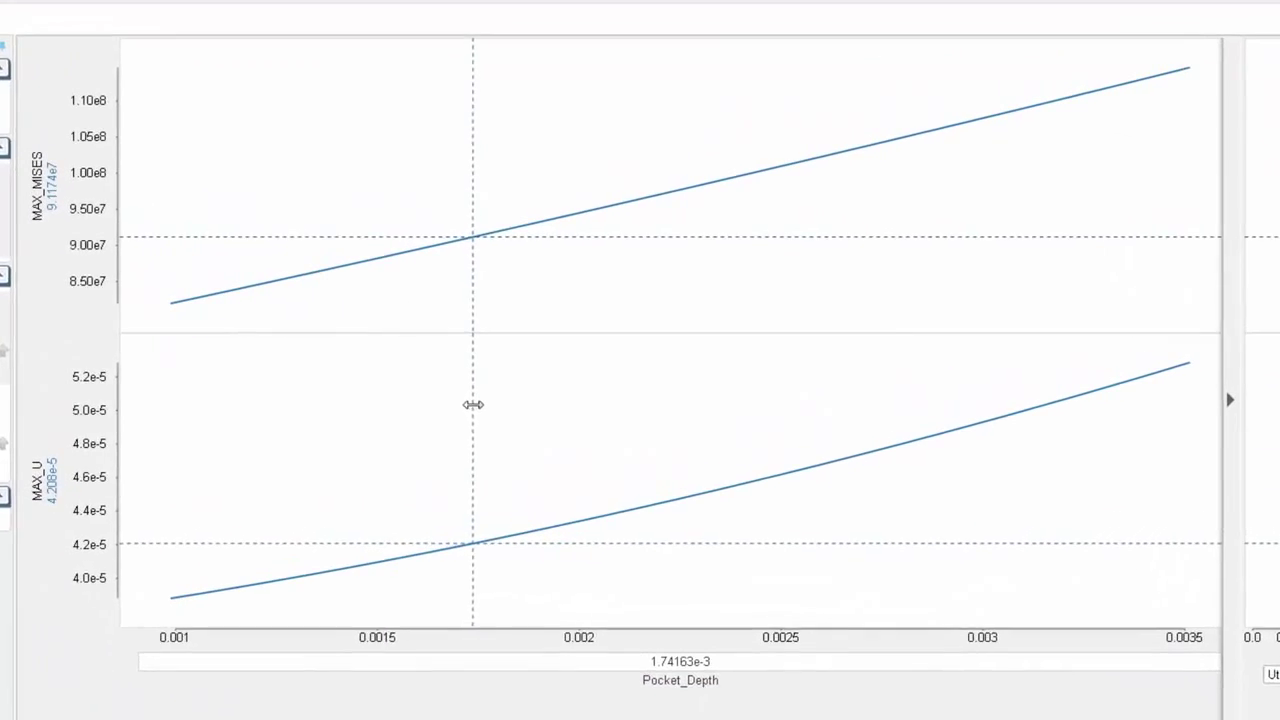
pyautogui.moveTo(473, 404); pyautogui.dragTo(661, 408)
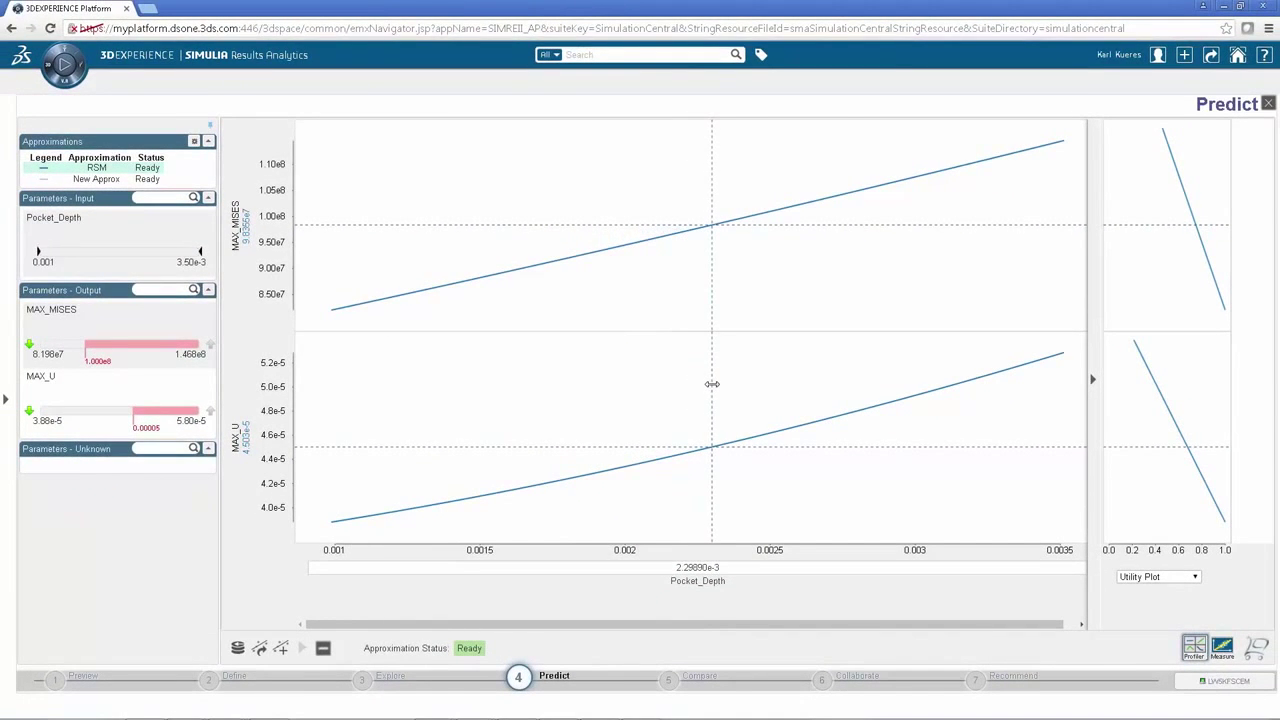
pyautogui.moveTo(729, 381); pyautogui.dragTo(749, 375)
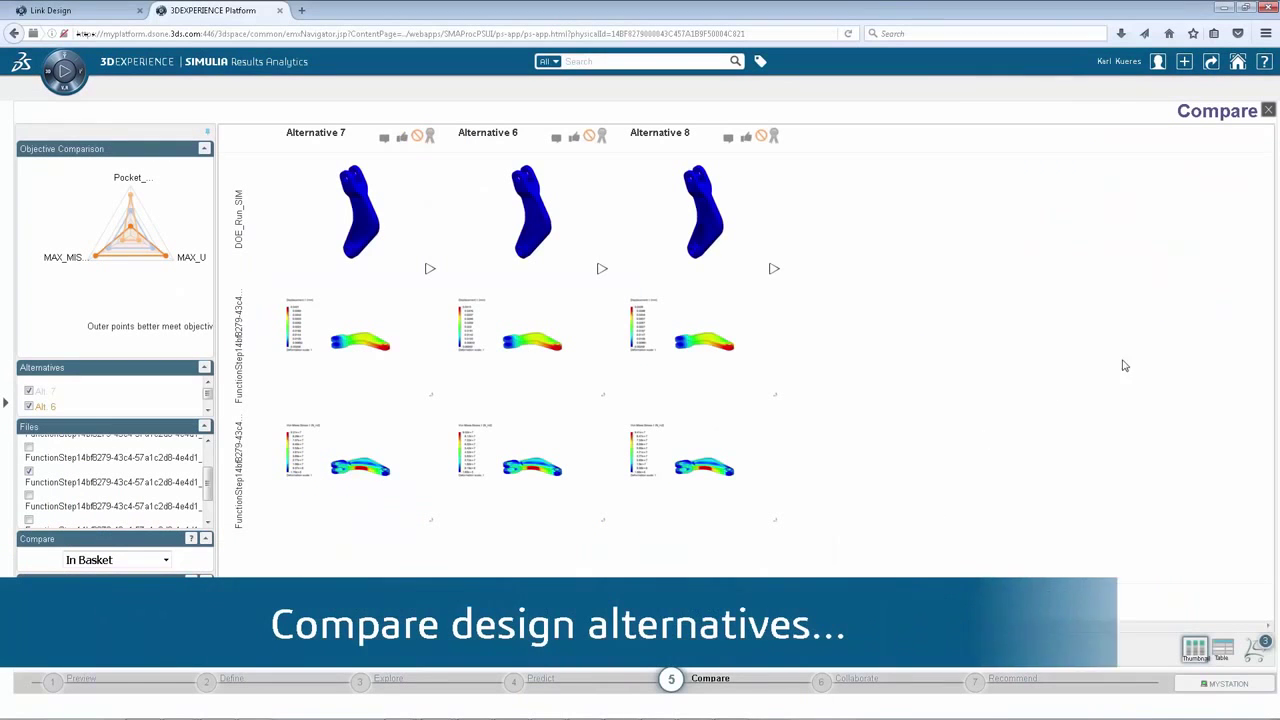
# Step: View the enlarged displacement result of Alternative 7 and close it again
pyautogui.click(372, 347)
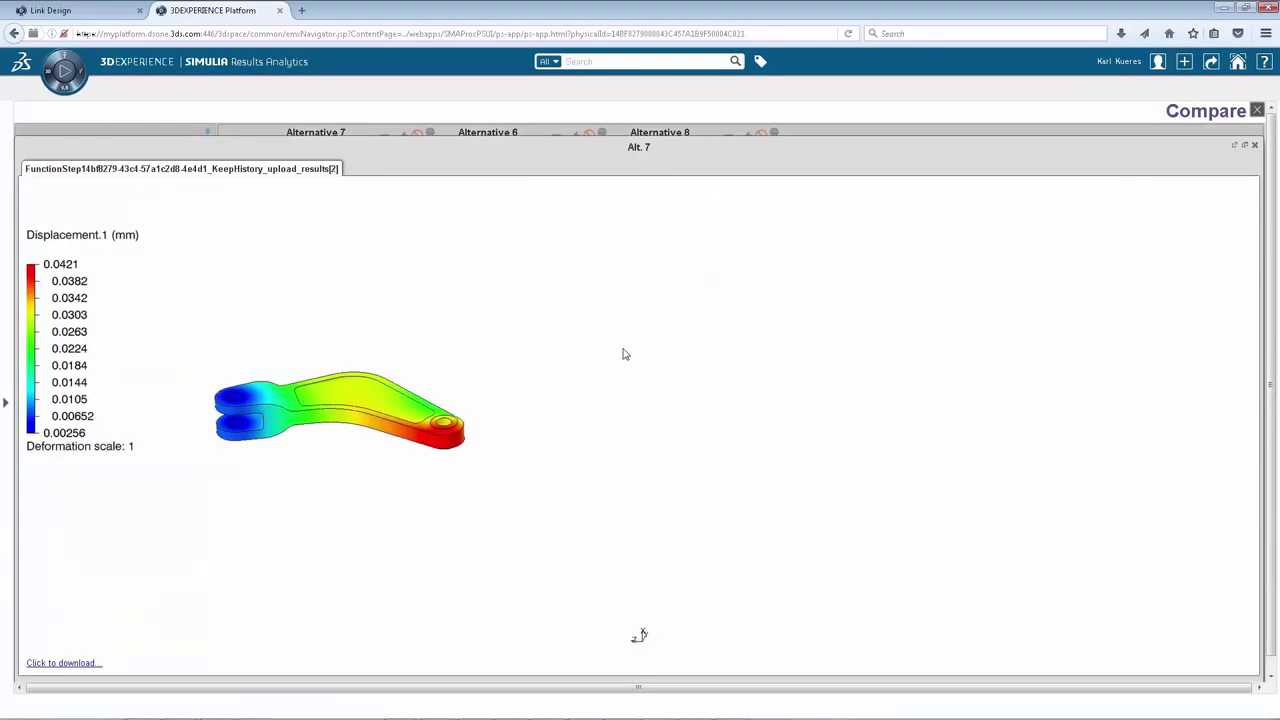
pyautogui.click(1254, 147)
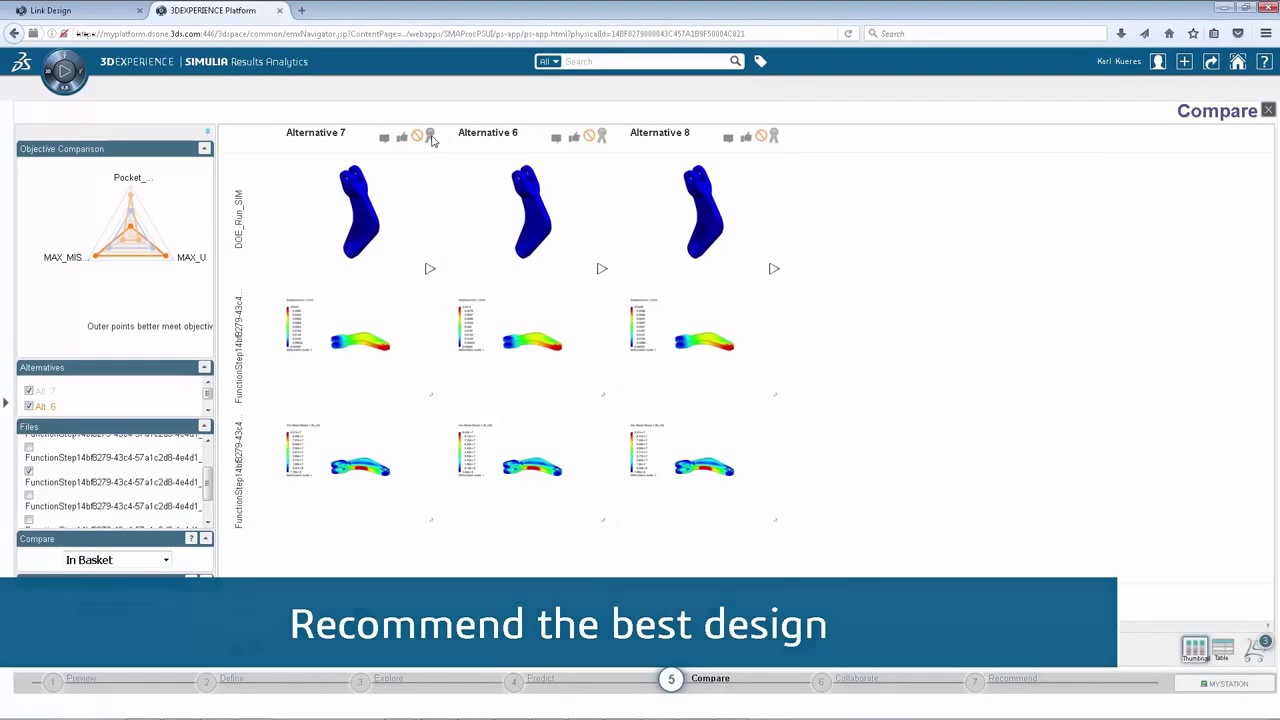
# Step: Recommend Alternative 7 and submit the comment "This is my recommended design"
pyautogui.click(430, 137)
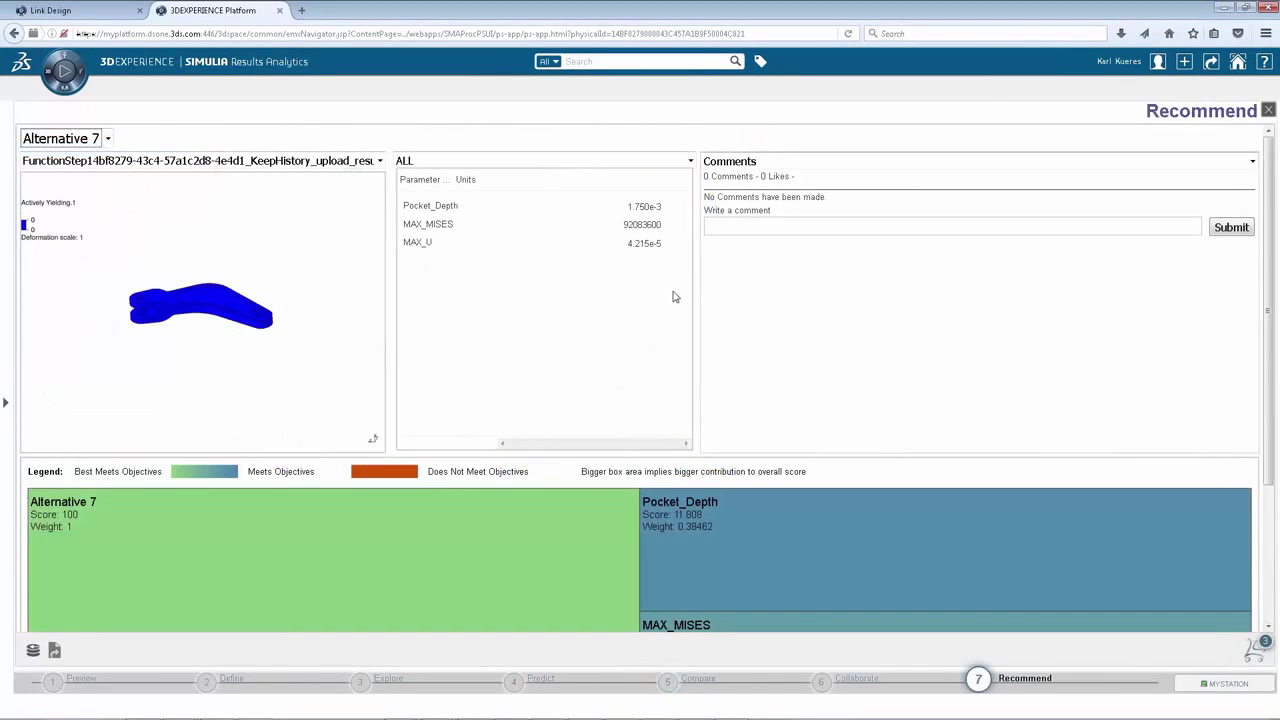
pyautogui.click(738, 231)
pyautogui.write('This is my recommended design')
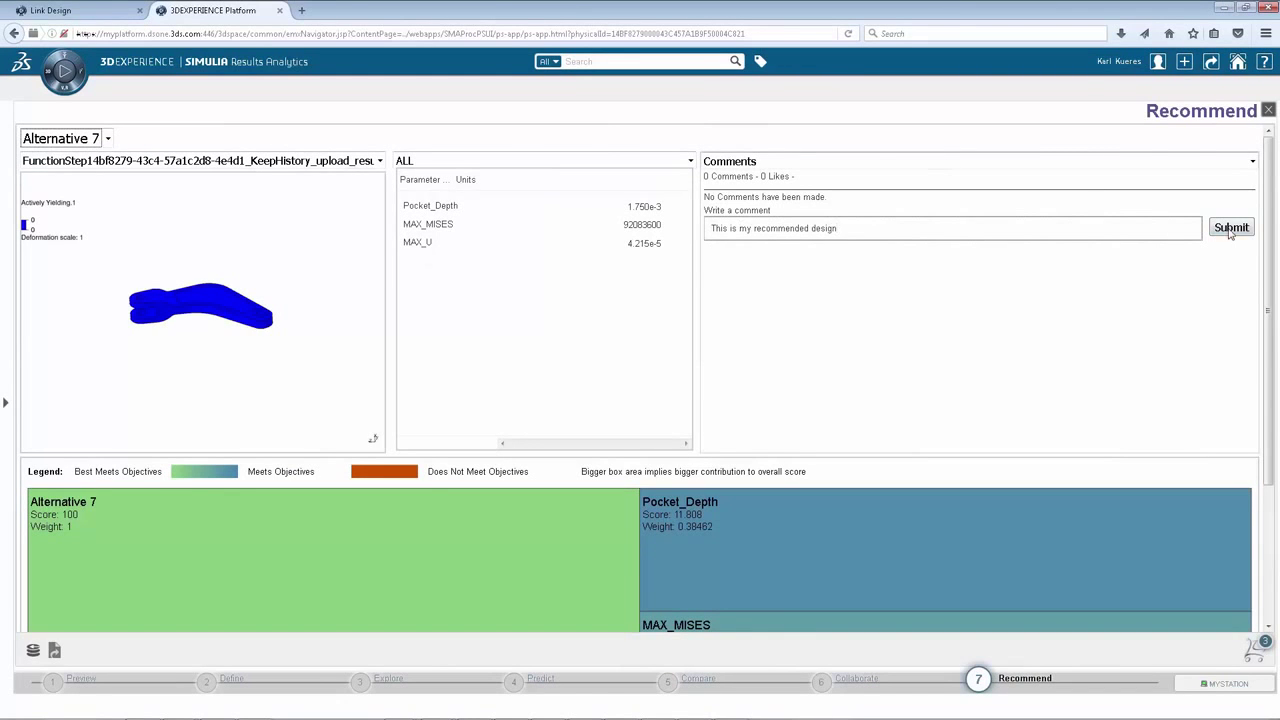
pyautogui.click(1231, 229)
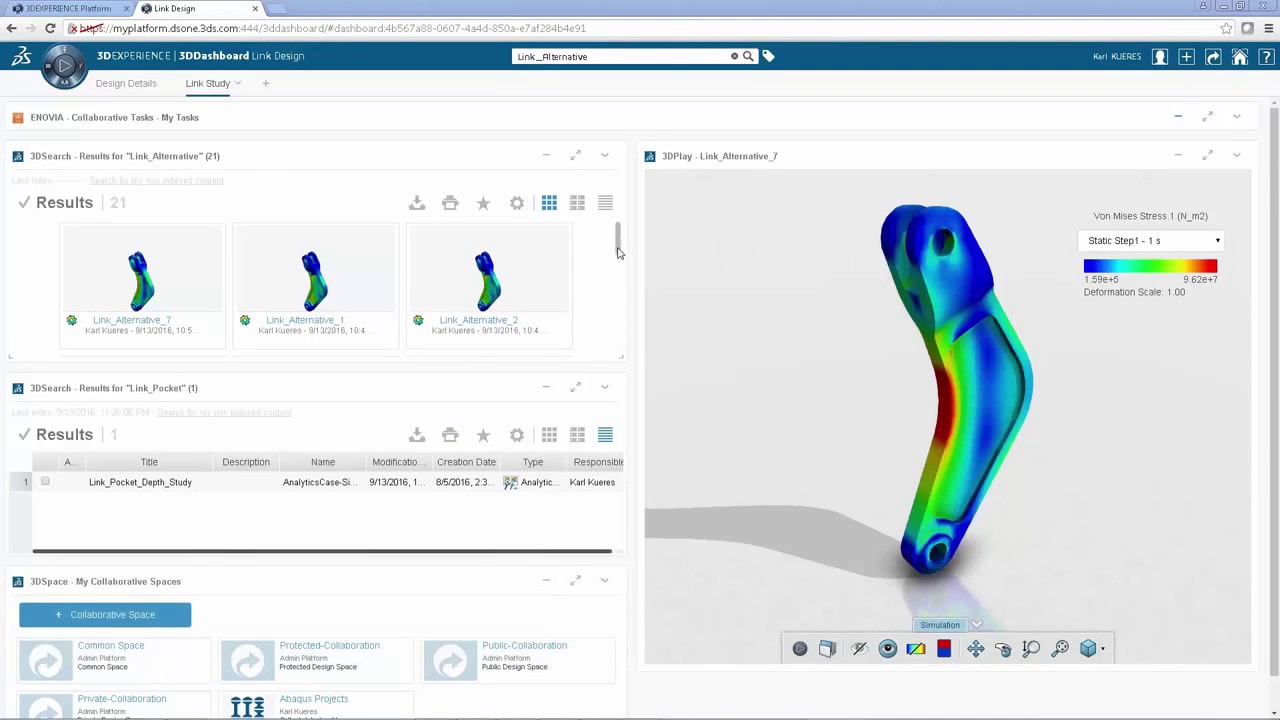
# Step: Open the Preliminary Link Design task's details in My Tasks and add Link_Alternative_7 to its attachments
pyautogui.moveTo(617, 252)
pyautogui.mouseDown()
pyautogui.moveTo(623, 300)
pyautogui.moveTo(618, 243)
pyautogui.mouseUp()
pyautogui.moveTo(817, 395); pyautogui.dragTo(841, 379)
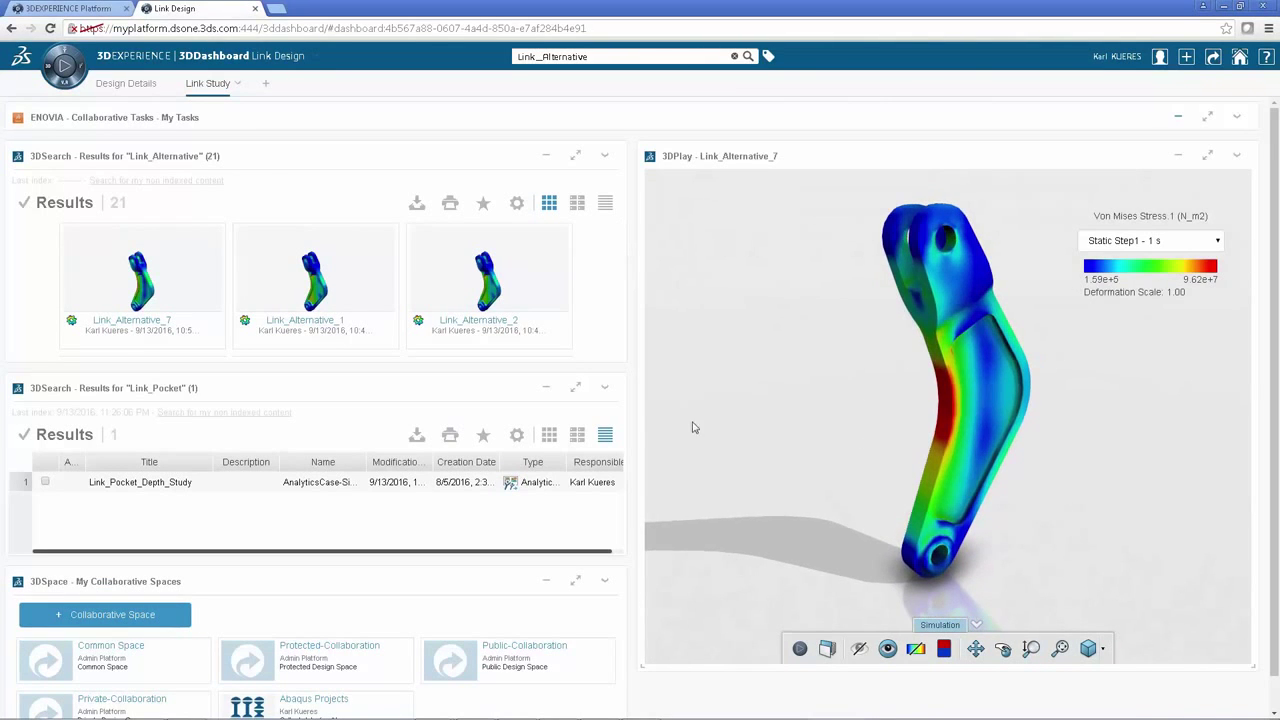
pyautogui.click(1178, 124)
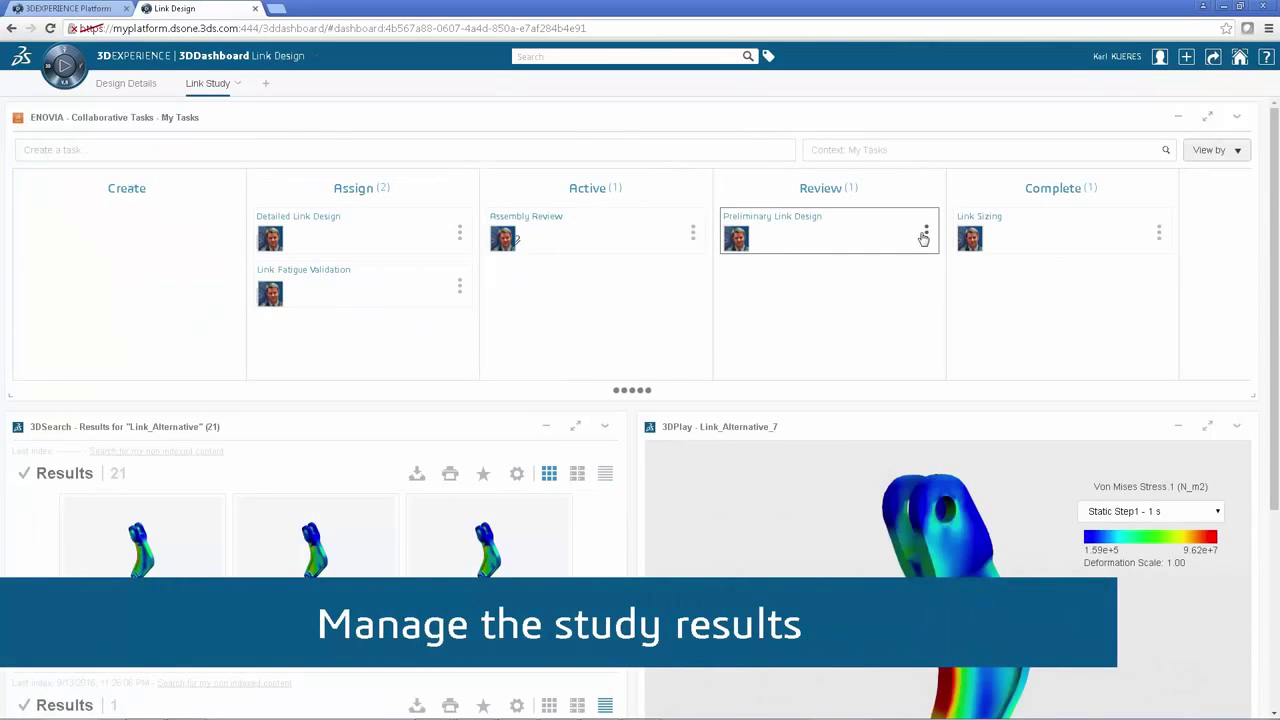
pyautogui.click(925, 233)
pyautogui.click(914, 241)
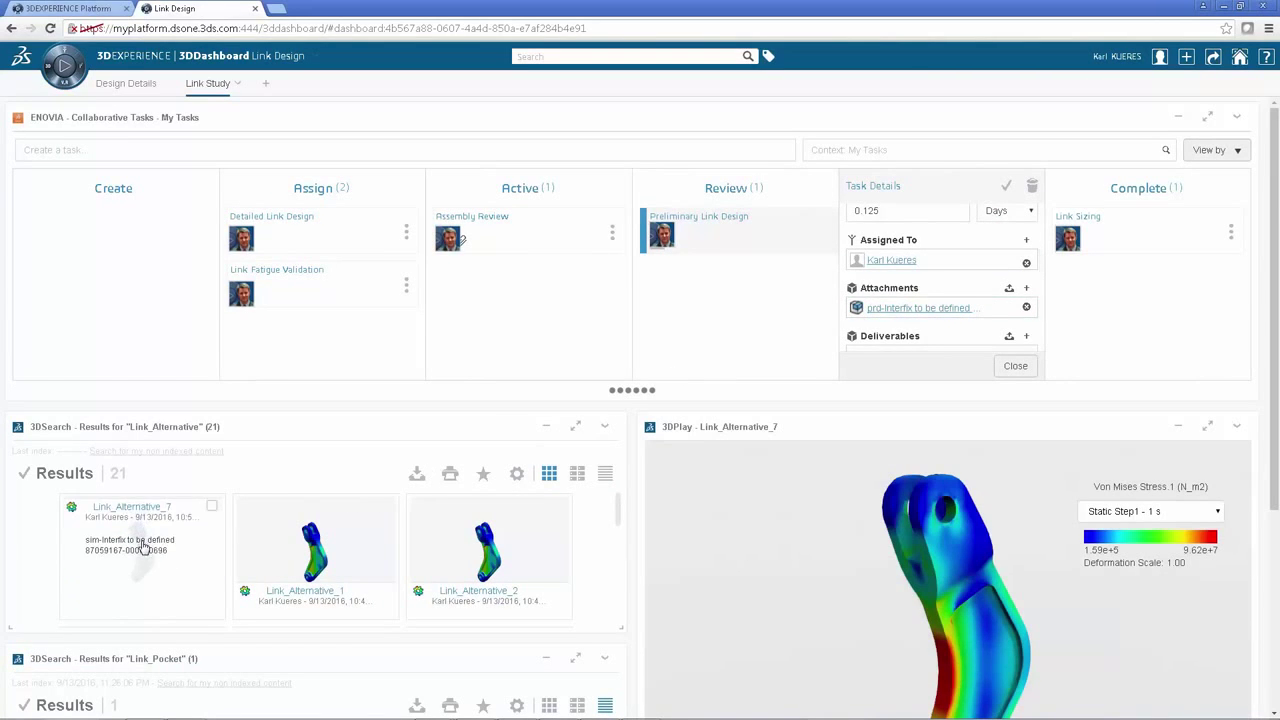
pyautogui.moveTo(161, 545); pyautogui.dragTo(322, 482)
pyautogui.moveTo(770, 377); pyautogui.dragTo(990, 278)
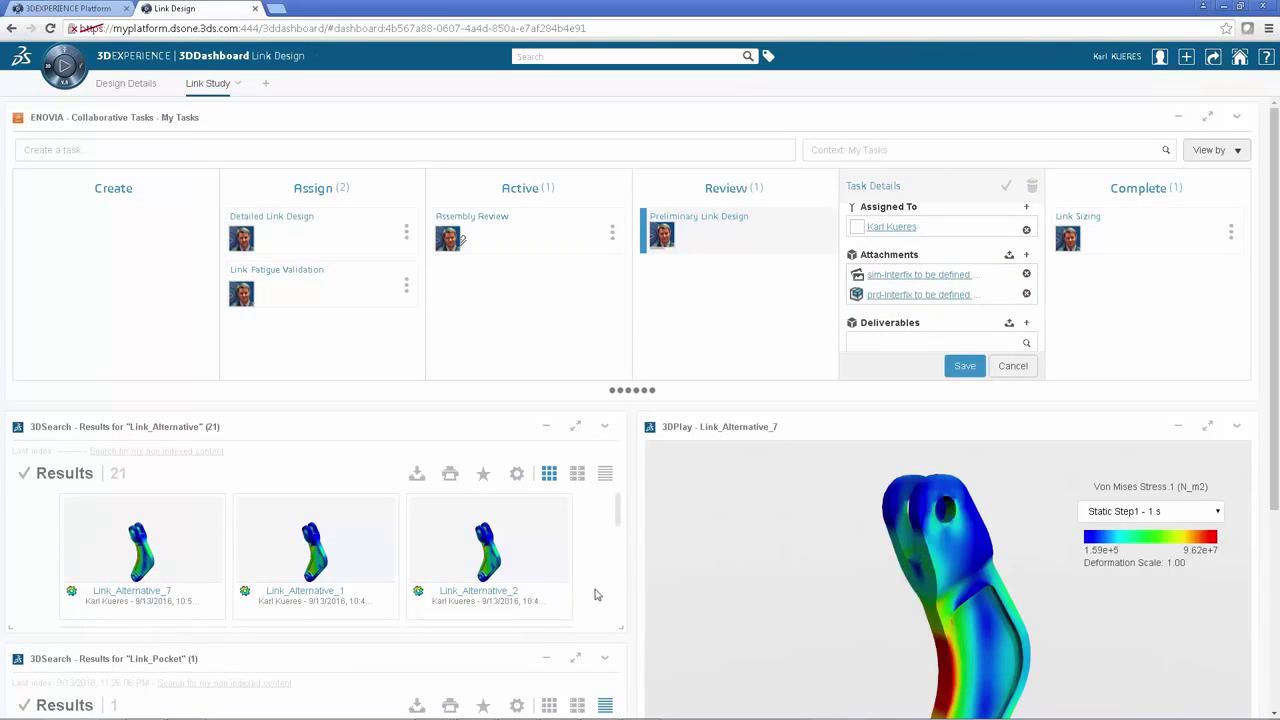
# Step: Add Link_Pocket_Depth_Study from the Link_Pocket search results to the Preliminary Link Design task's attachments
pyautogui.scroll(-1, 575, 601)
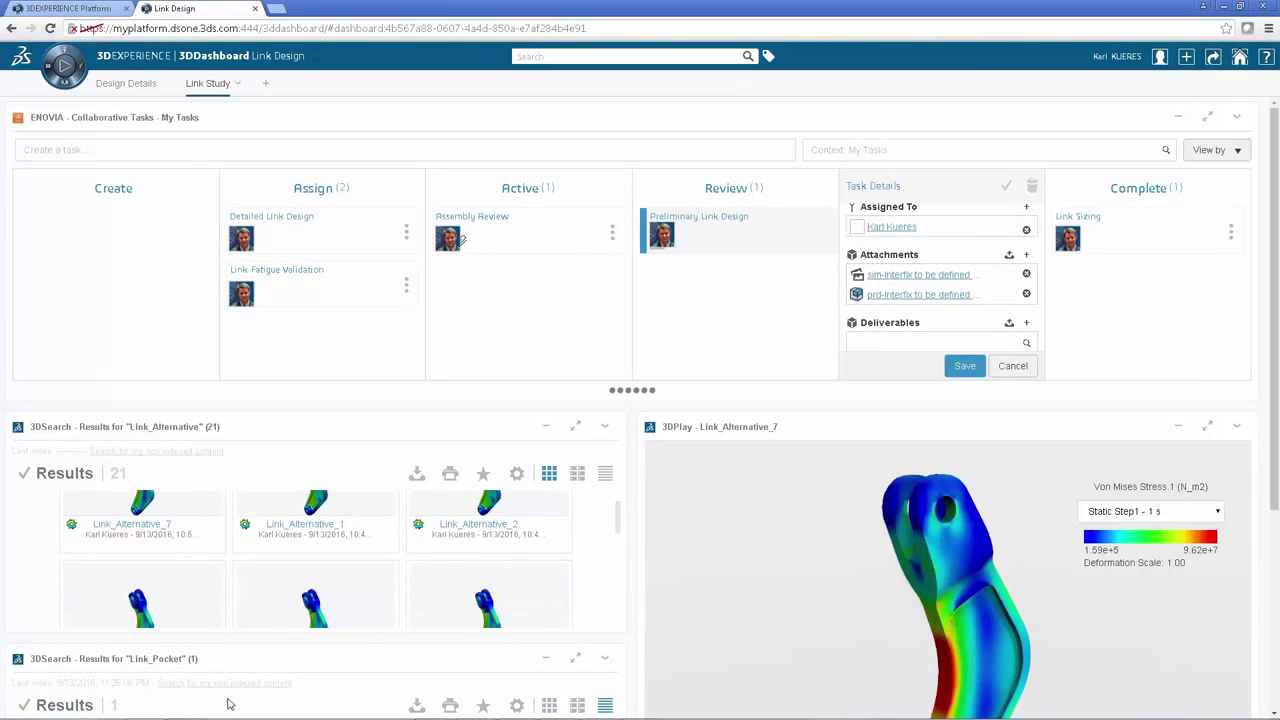
pyautogui.scroll(-1, 950, 578)
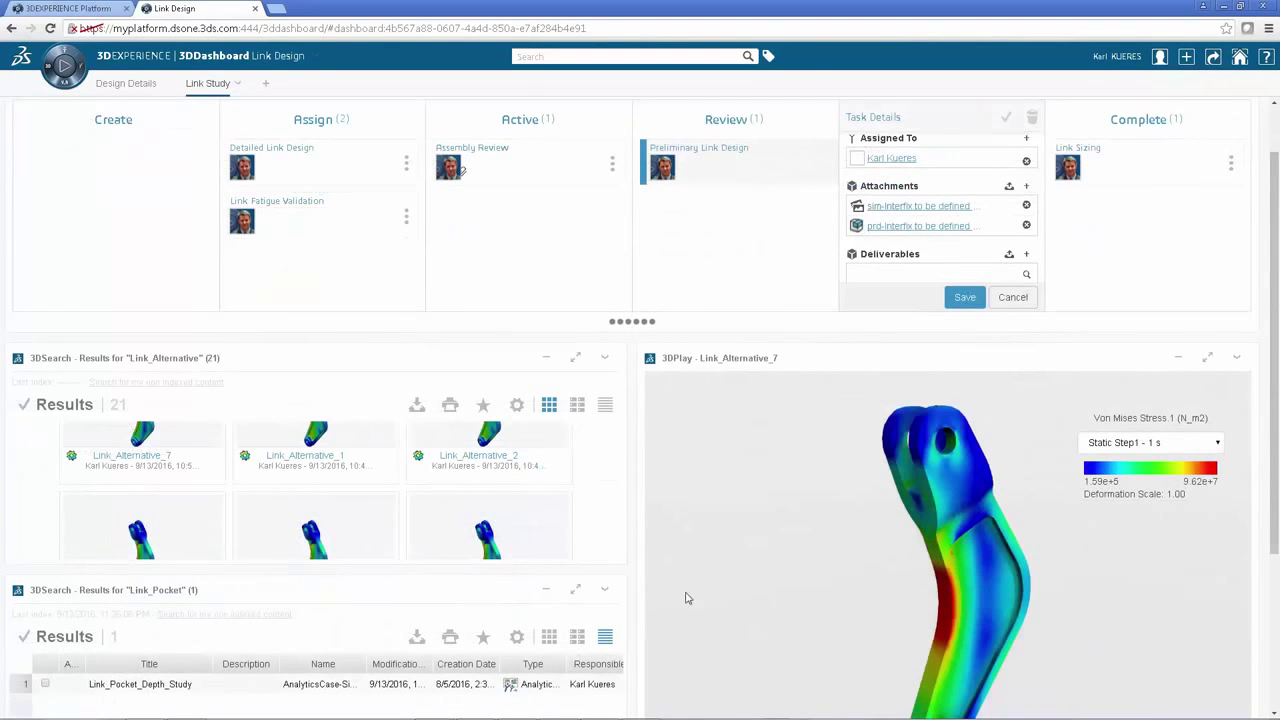
pyautogui.moveTo(148, 690); pyautogui.dragTo(963, 226)
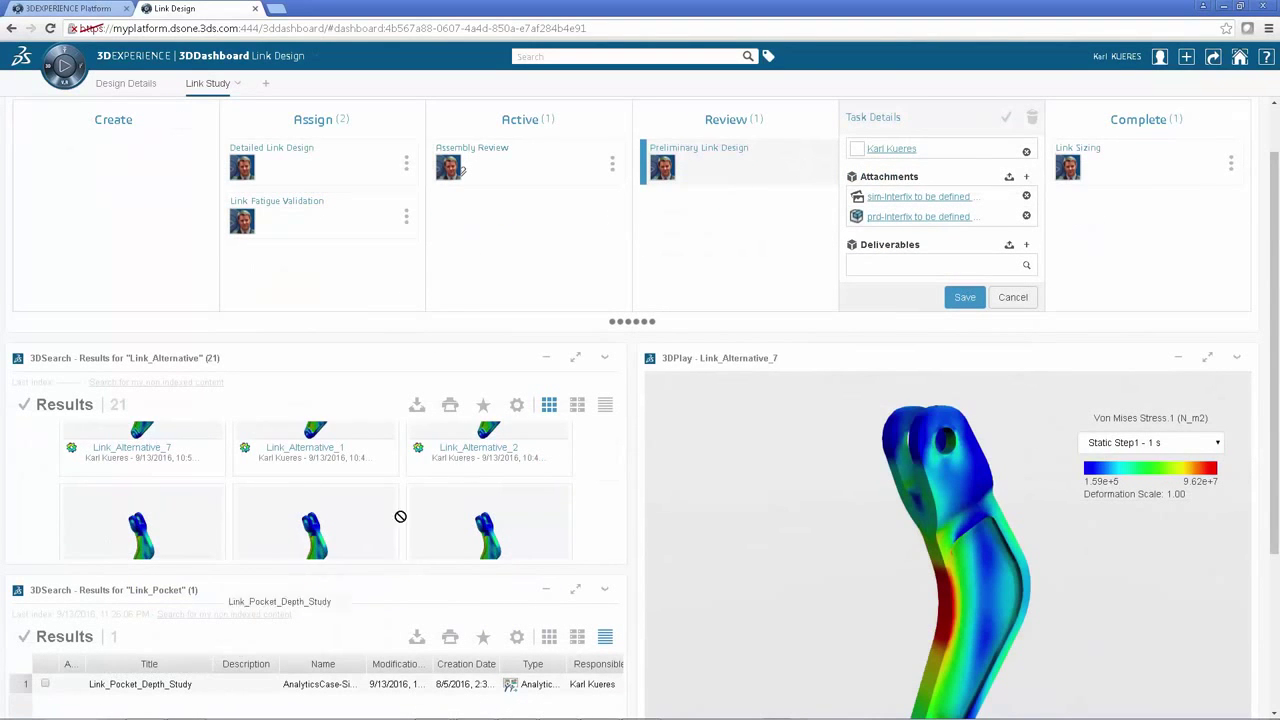
pyautogui.moveTo(908, 258); pyautogui.dragTo(901, 253)
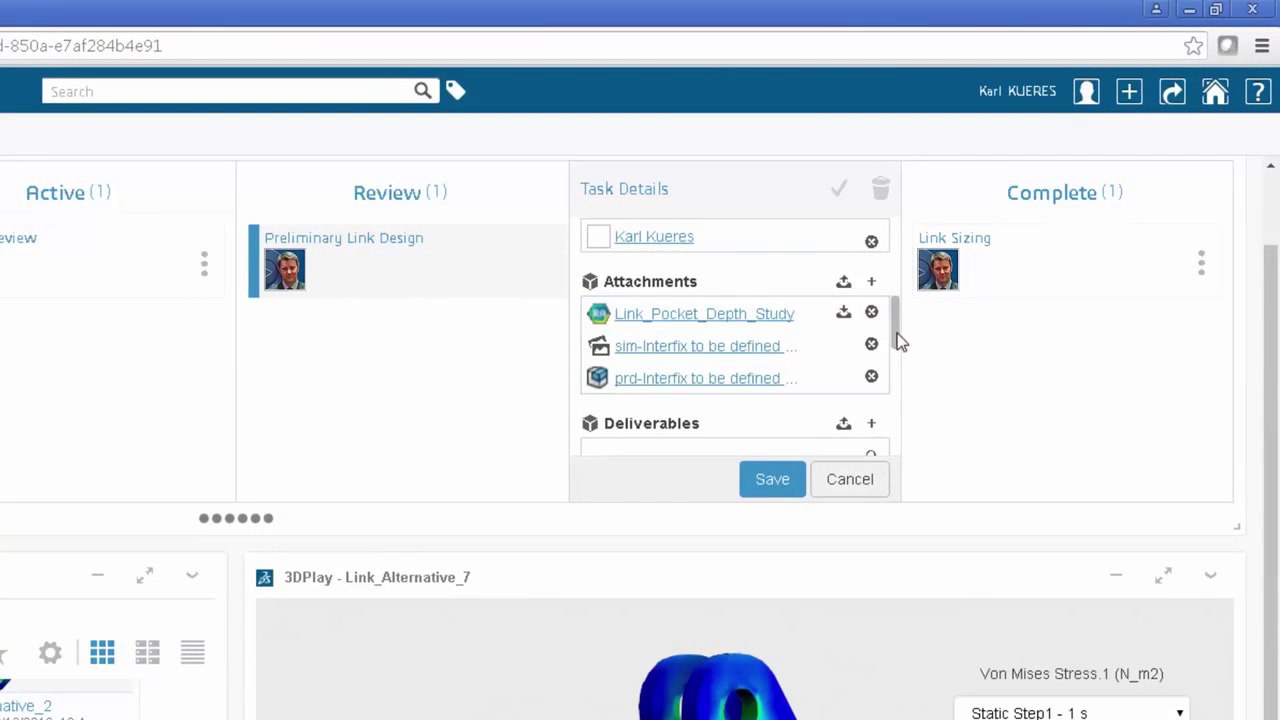
# Step: Mark the Preliminary Link Design task as complete and save its details
pyautogui.moveTo(894, 343); pyautogui.dragTo(897, 283)
pyautogui.moveTo(772, 389); pyautogui.dragTo(873, 390)
pyautogui.click(772, 479)
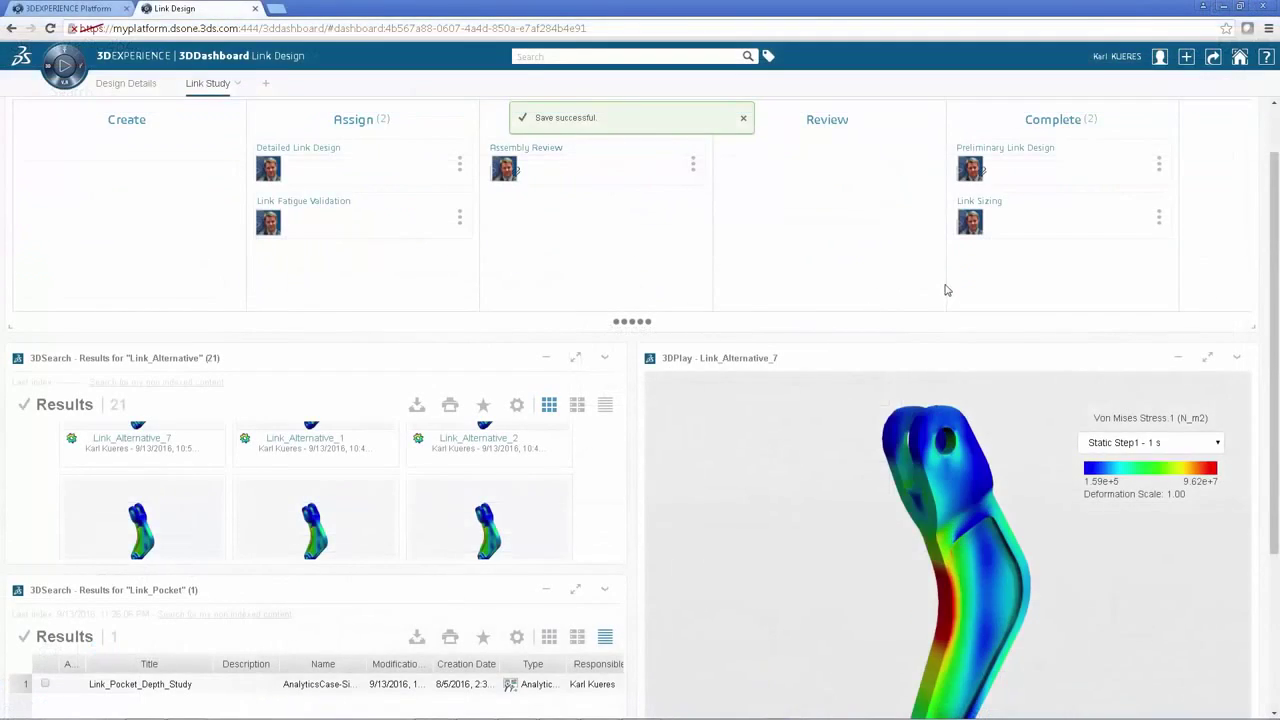